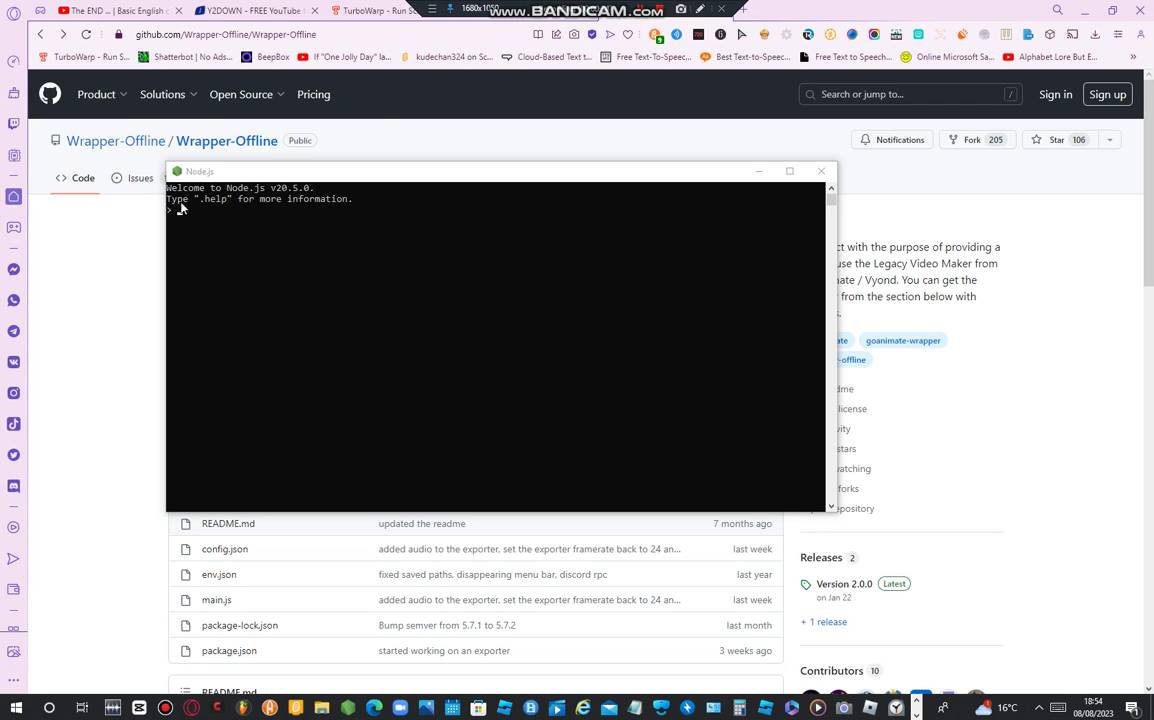
pyautogui.moveTo(172, 174); pyautogui.dragTo(232, 188)
pyautogui.moveTo(193, 708)
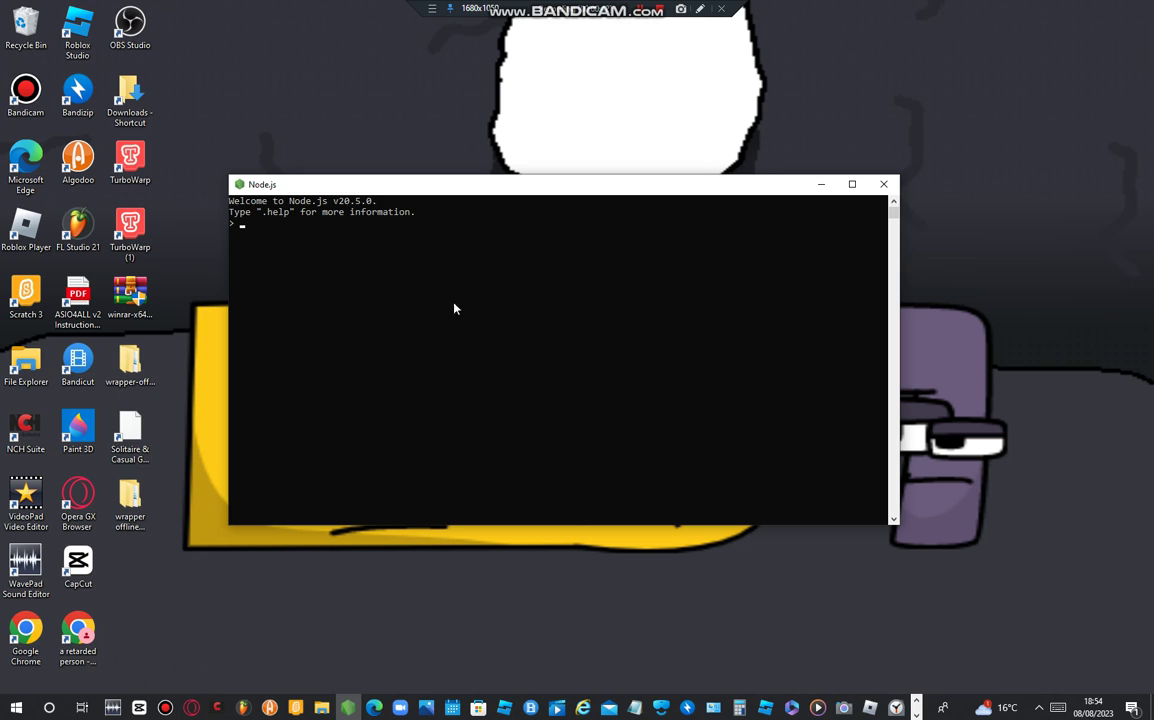
pyautogui.moveTo(221, 63); pyautogui.dragTo(615, 12)
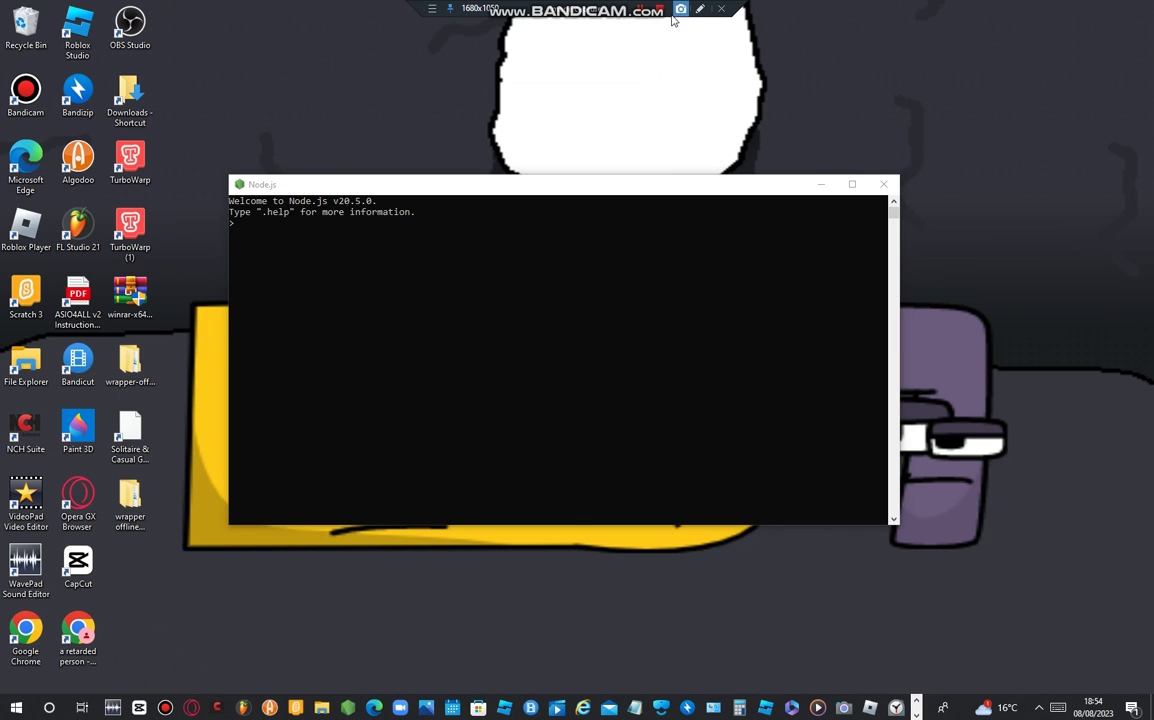
# Switch to the browser and download the Wrapper-Offline repository from GitHub as a ZIP
pyautogui.hotkey('alt', 'Tab')
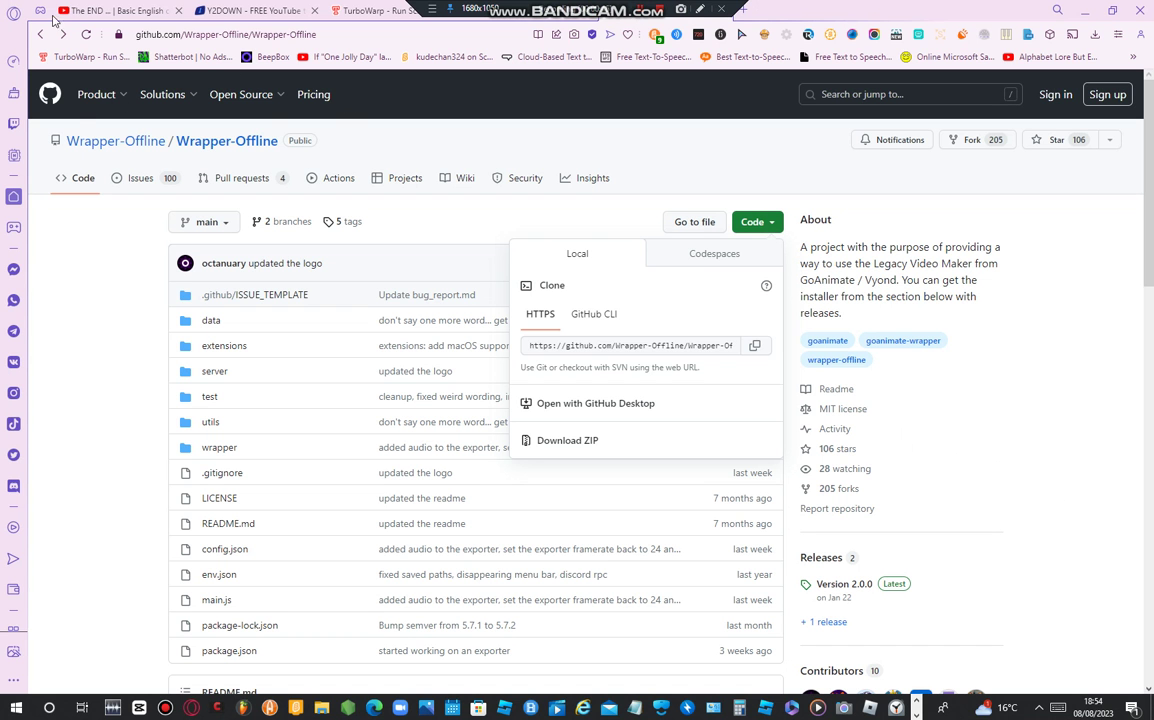
pyautogui.moveTo(143, 34); pyautogui.dragTo(320, 35)
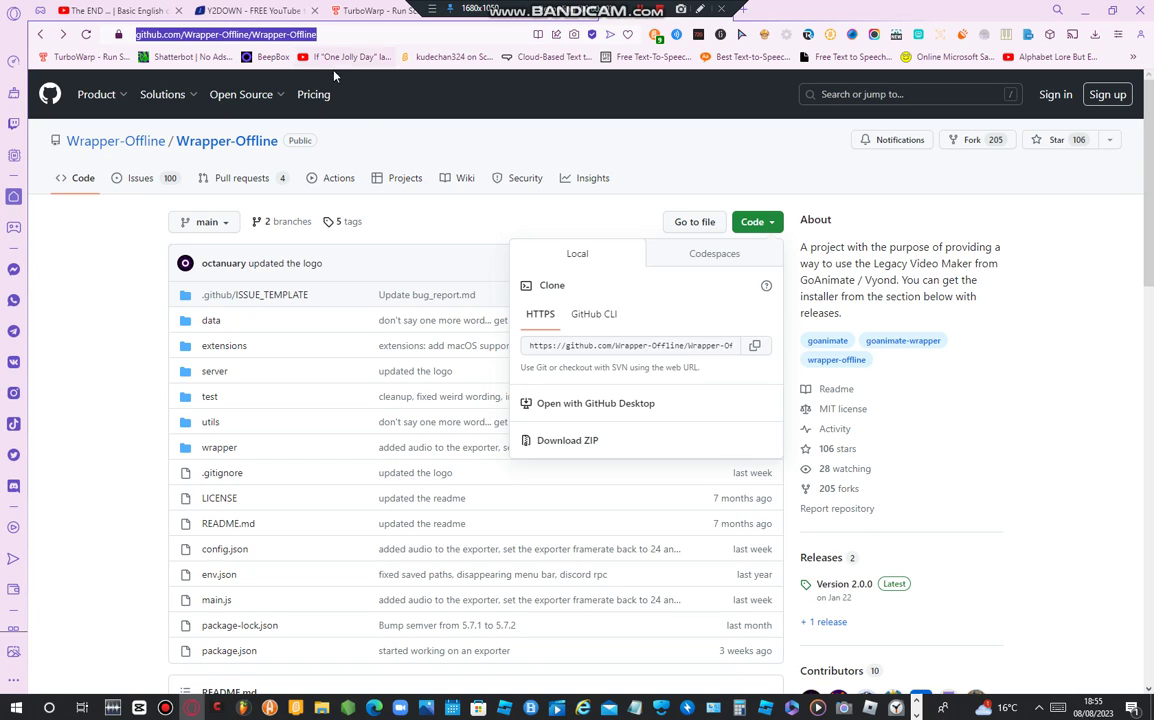
pyautogui.click(590, 10)
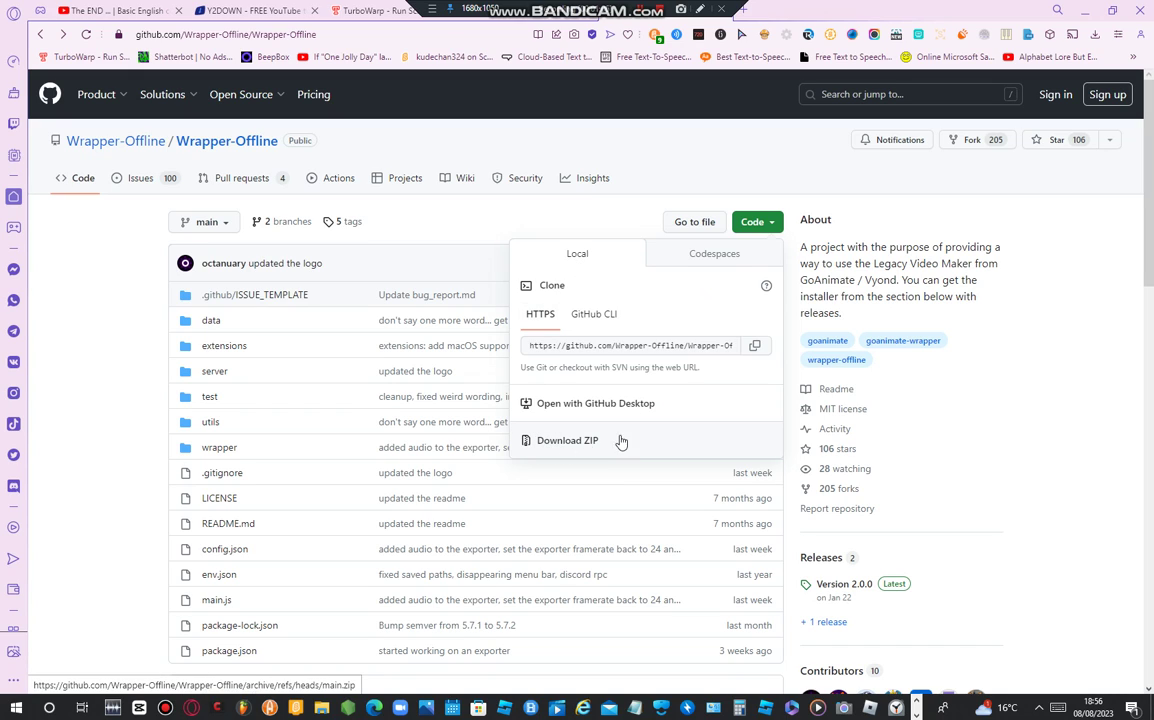
pyautogui.click(560, 446)
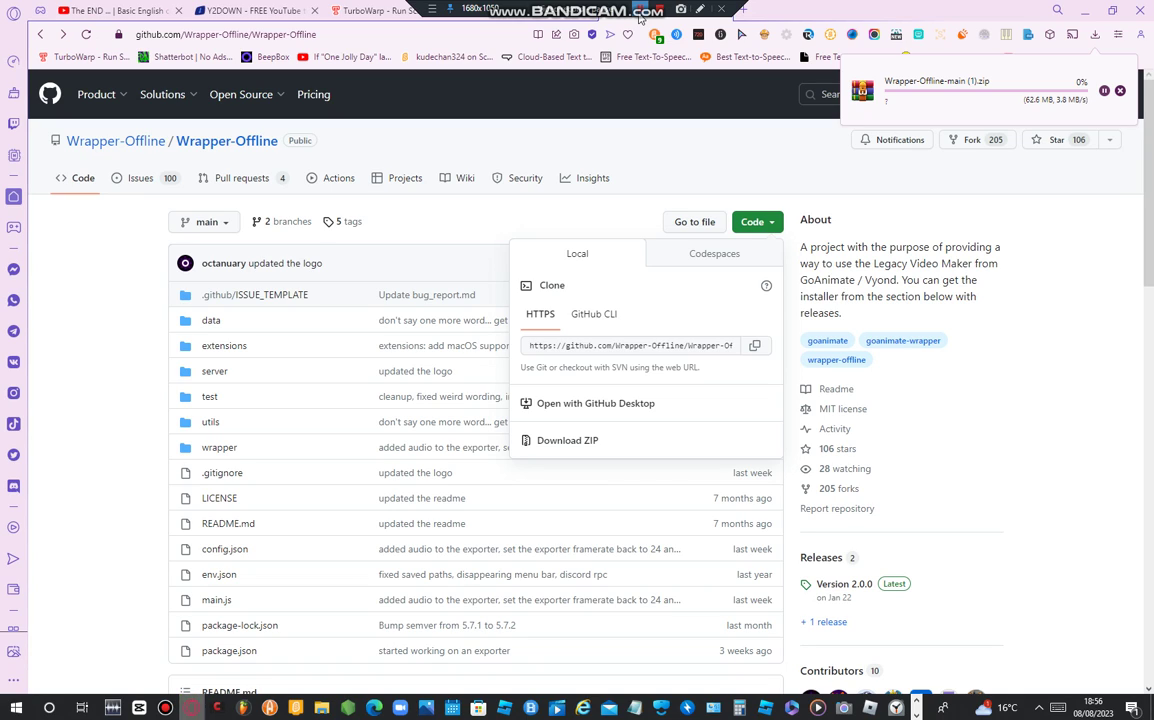
# Find the Wrapper-Offline-main archive among the recent files in File Explorer and open it with Windows Explorer
pyautogui.press('super+e')
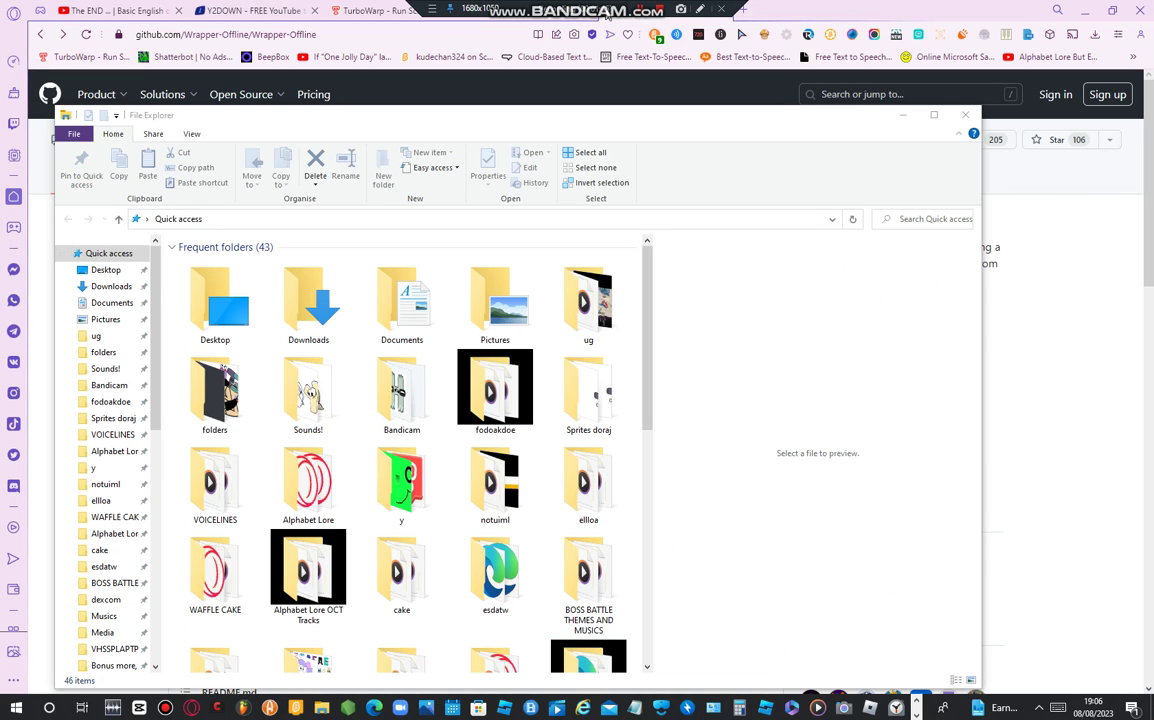
pyautogui.scroll(-5, 400, 450)
pyautogui.doubleClick(215, 605)
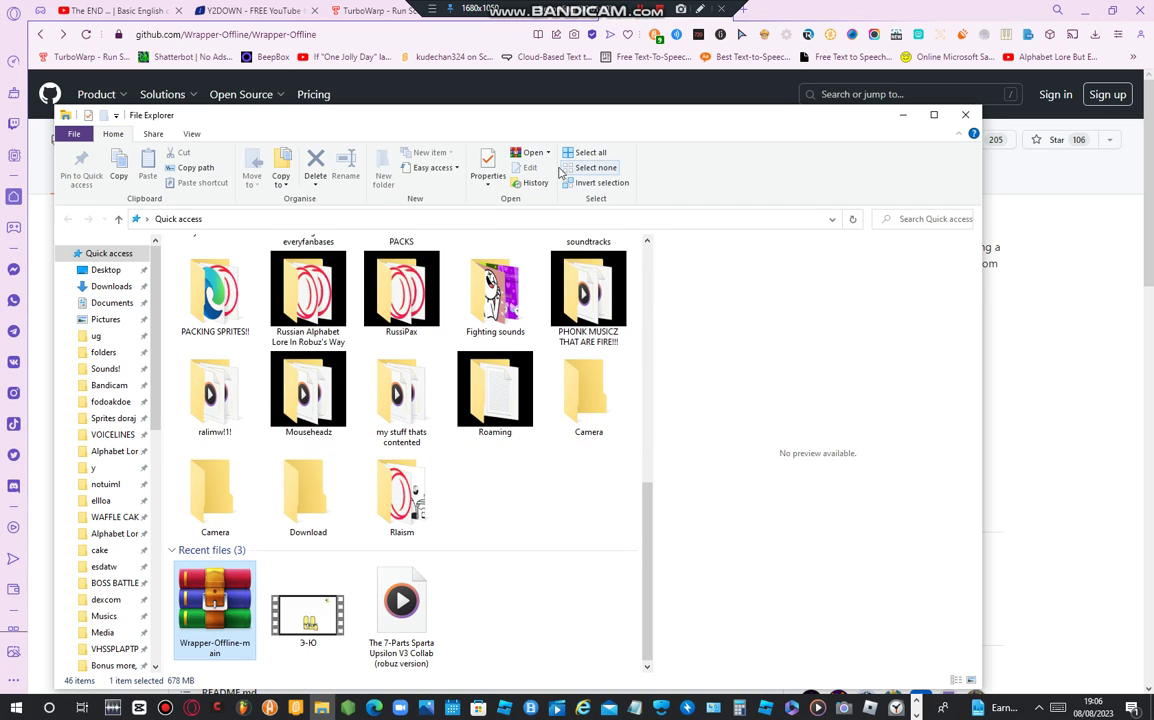
pyautogui.click(533, 153)
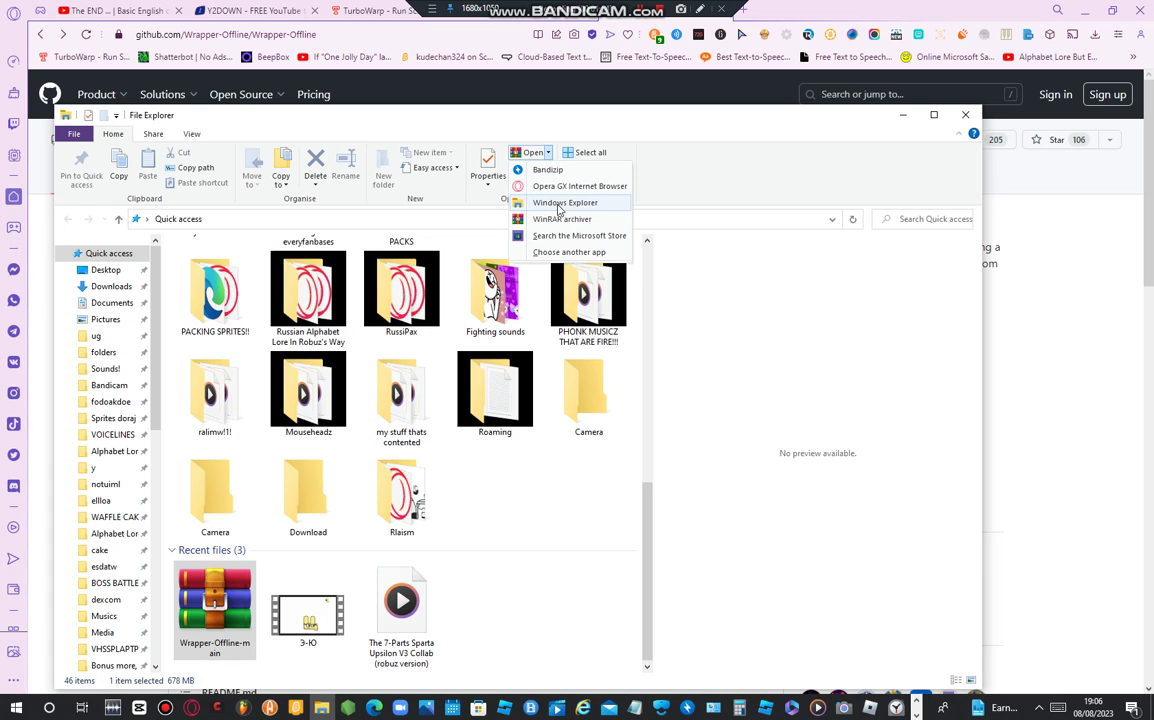
pyautogui.click(560, 204)
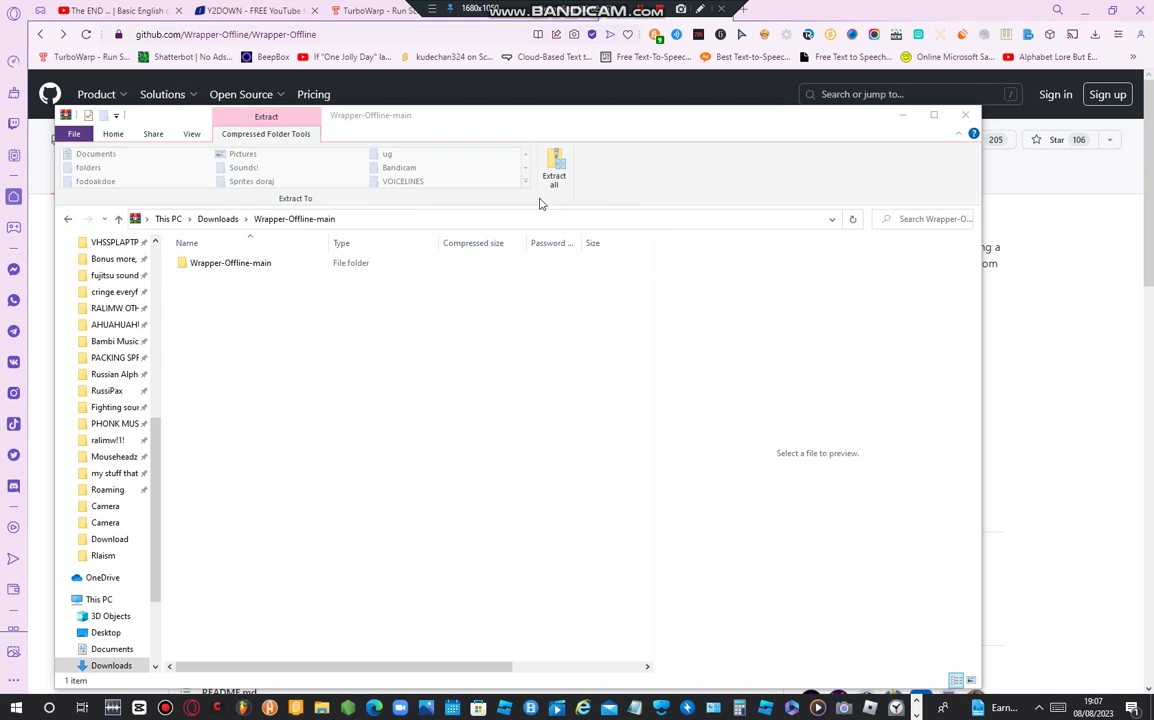
# Extract the whole archive to Downloads\Wrapper-Offline-main, without showing the extracted files when complete
pyautogui.click(557, 163)
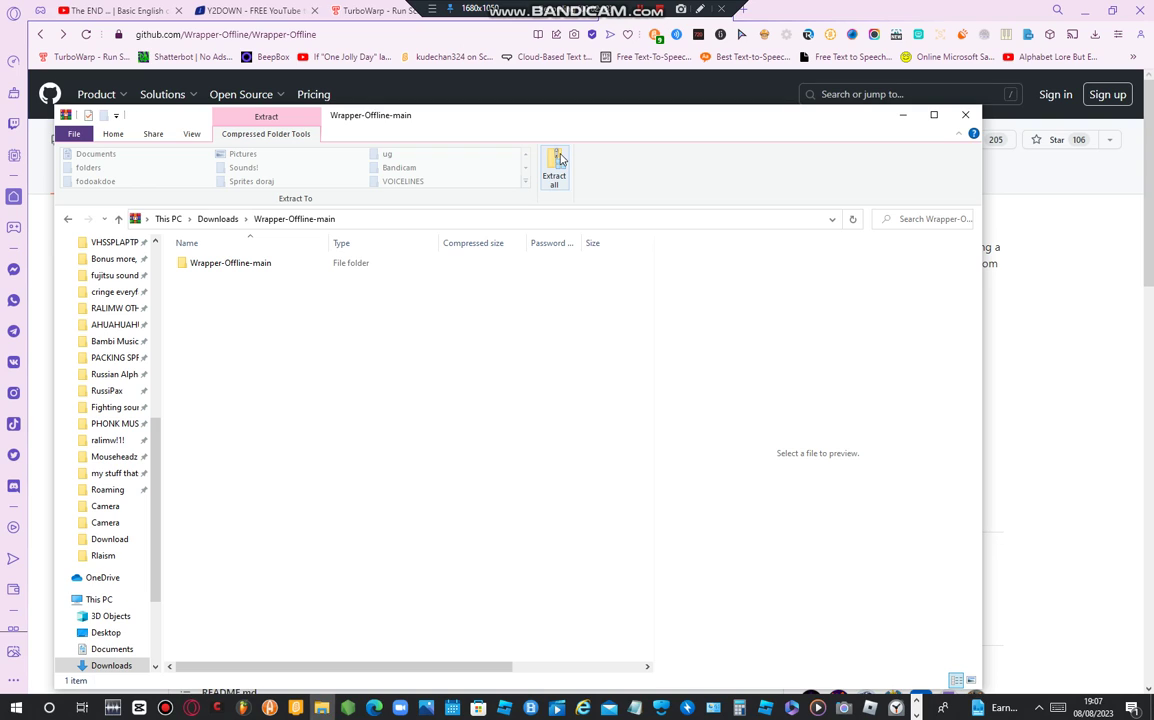
pyautogui.click(557, 166)
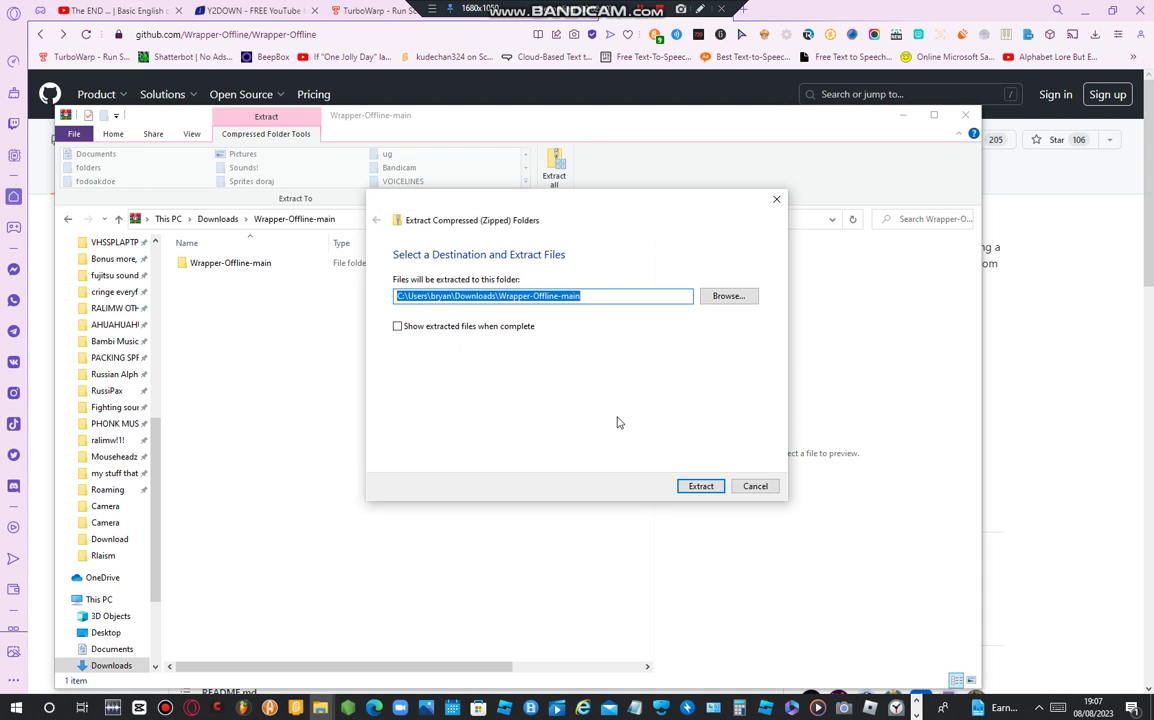
pyautogui.click(398, 326)
pyautogui.click(398, 326)
pyautogui.click(399, 293)
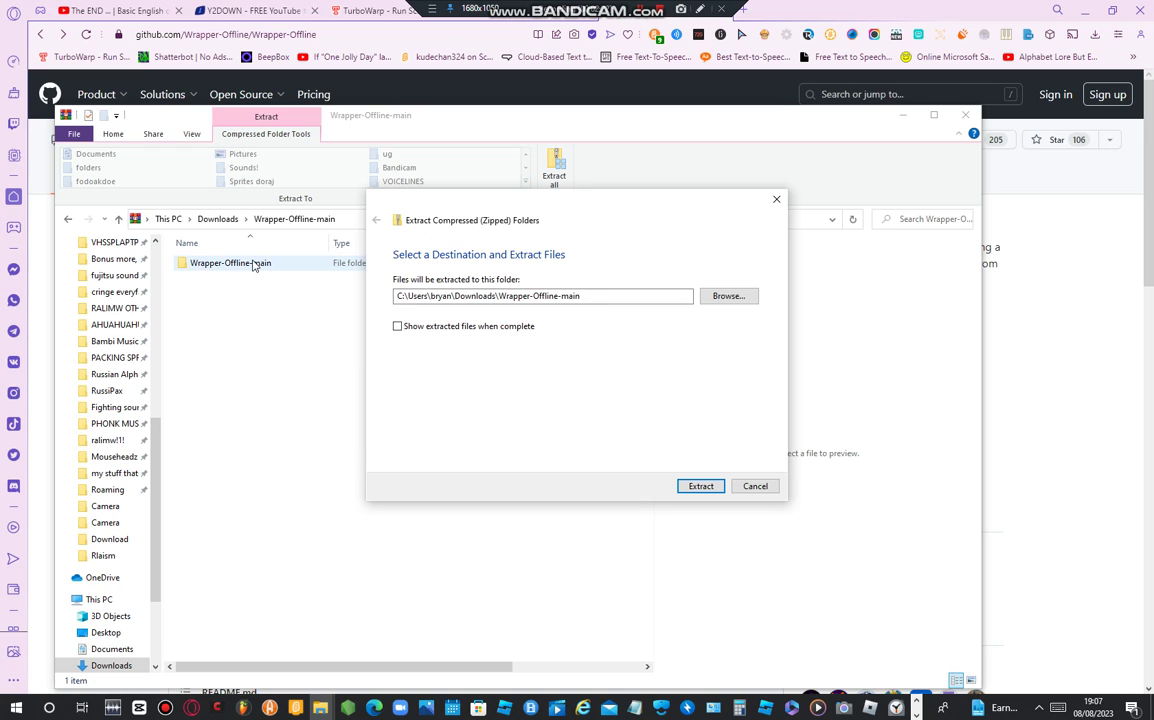
pyautogui.click(698, 488)
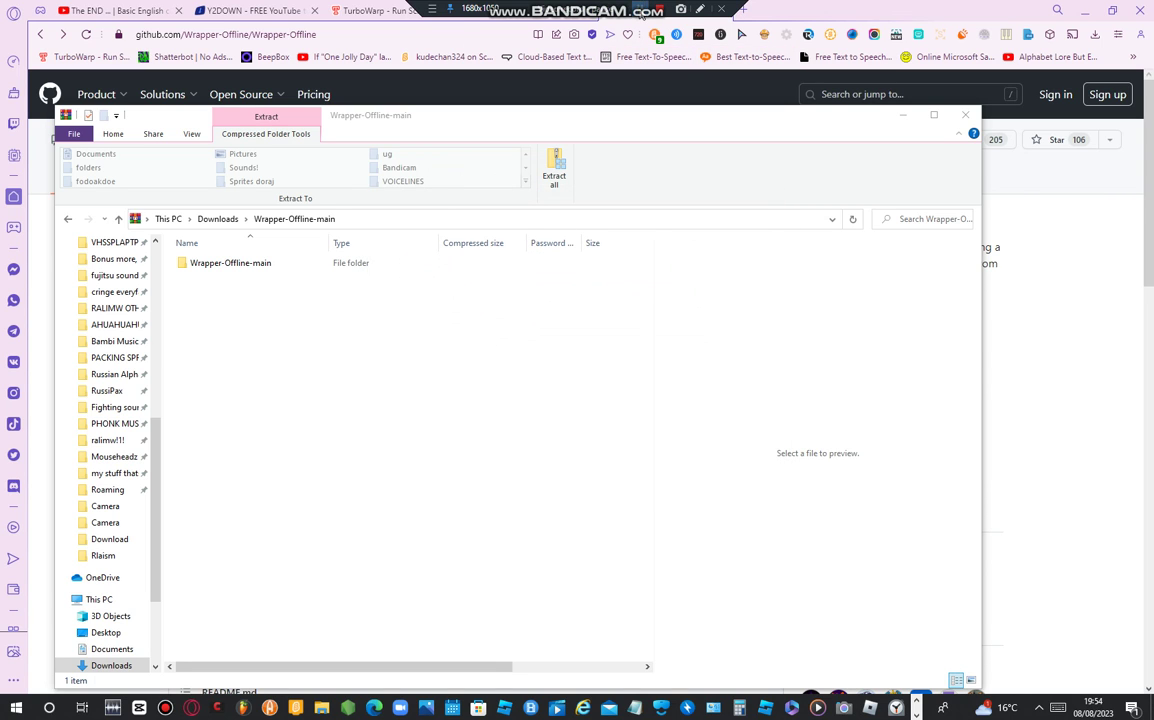
# Close the browser and open a Command Prompt window
pyautogui.hotkey('ctrl', 'w')
pyautogui.hotkey('alt', 'F4')
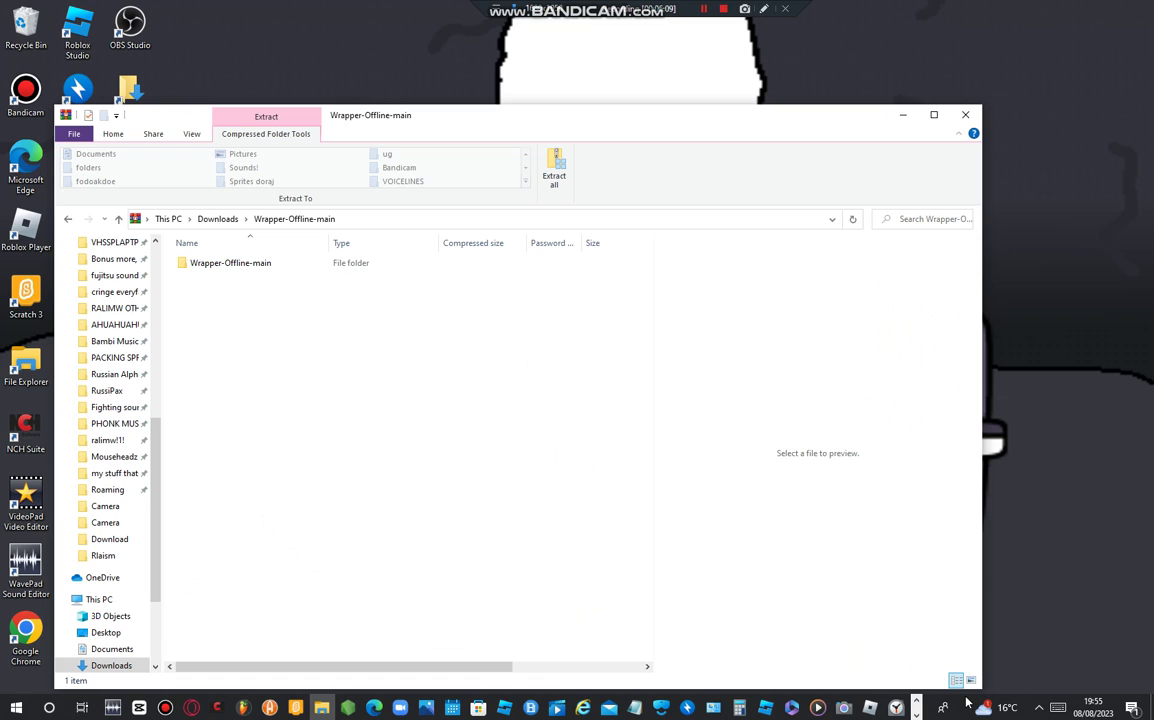
pyautogui.click(914, 712)
pyautogui.click(914, 712)
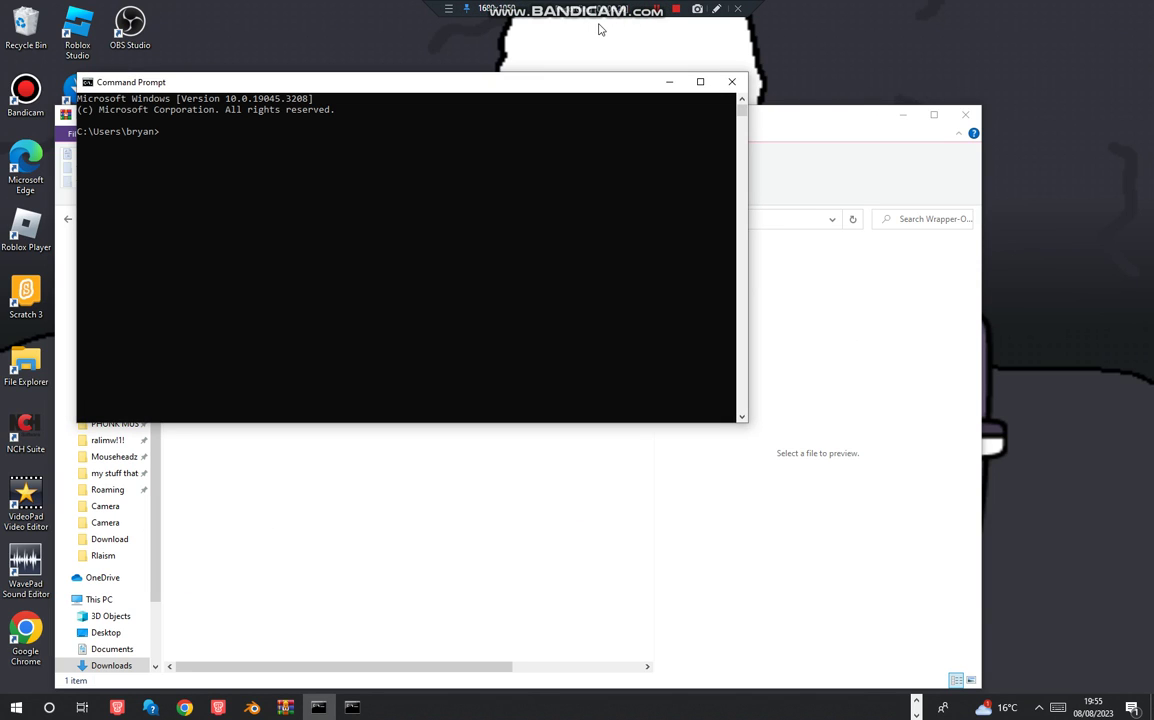
# Change the Command Prompt directory with cd to the extracted Downloads\Wrapper-Offline-main\Wrapper-Offline-main folder
pyautogui.write('cd')
pyautogui.moveTo(480, 82); pyautogui.dragTo(790, 154)
pyautogui.click(197, 266)
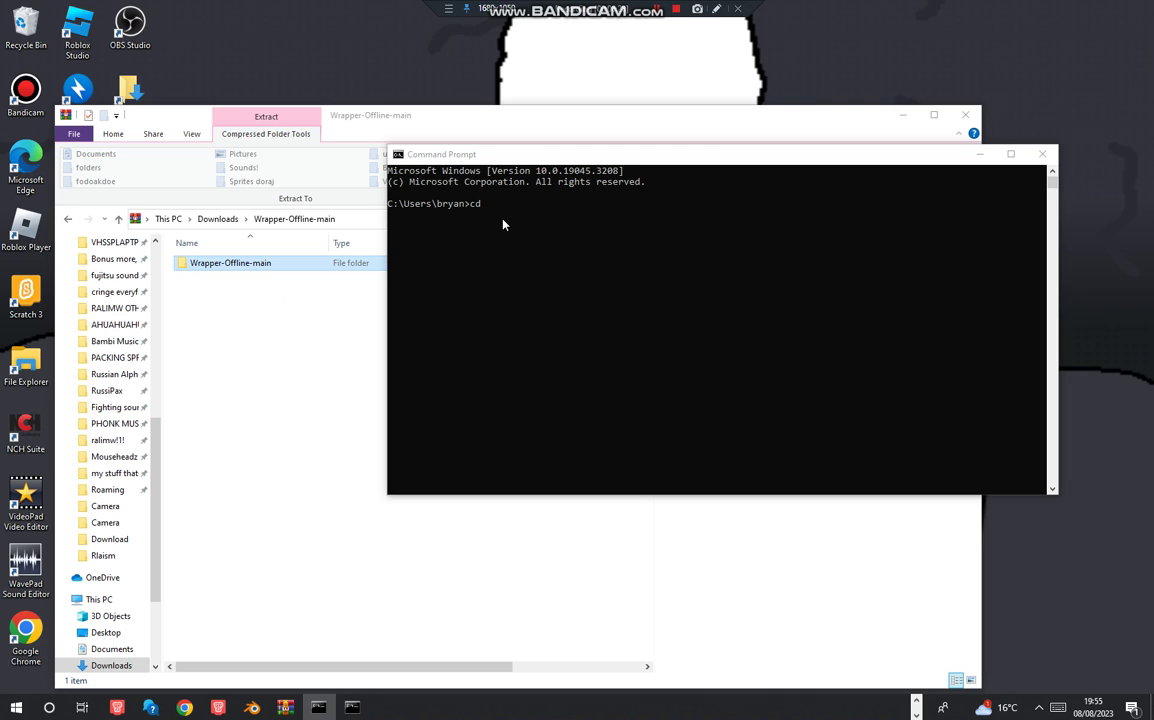
pyautogui.doubleClick(225, 263)
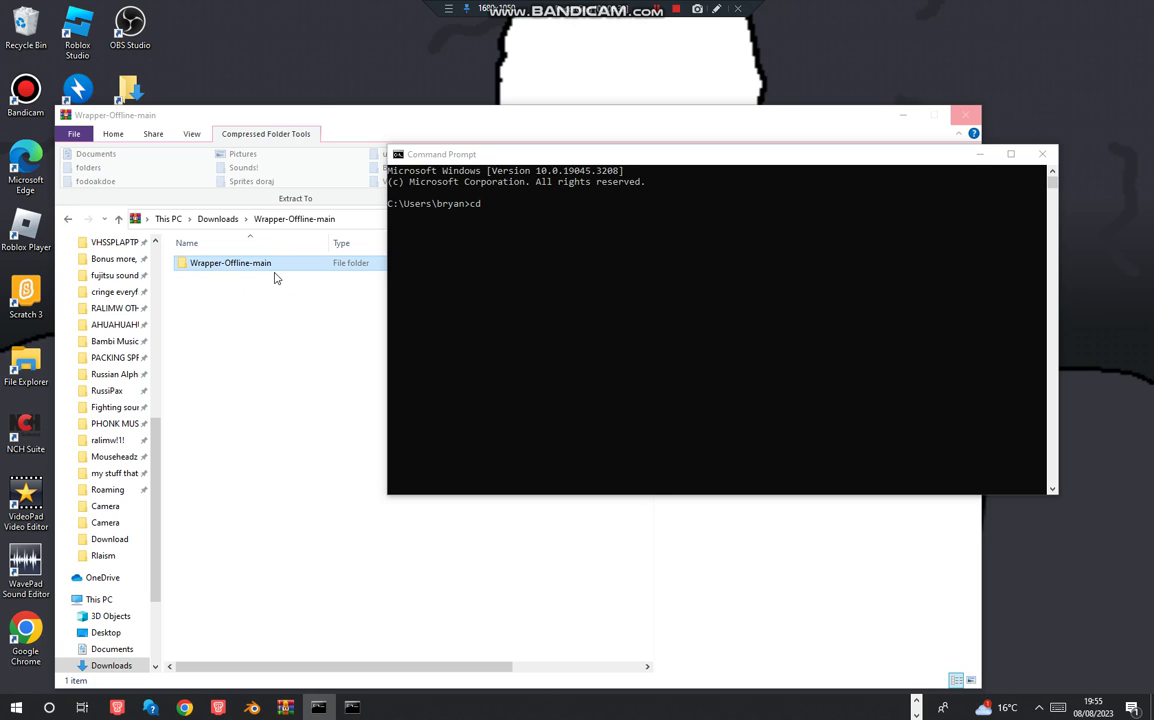
pyautogui.click(276, 279)
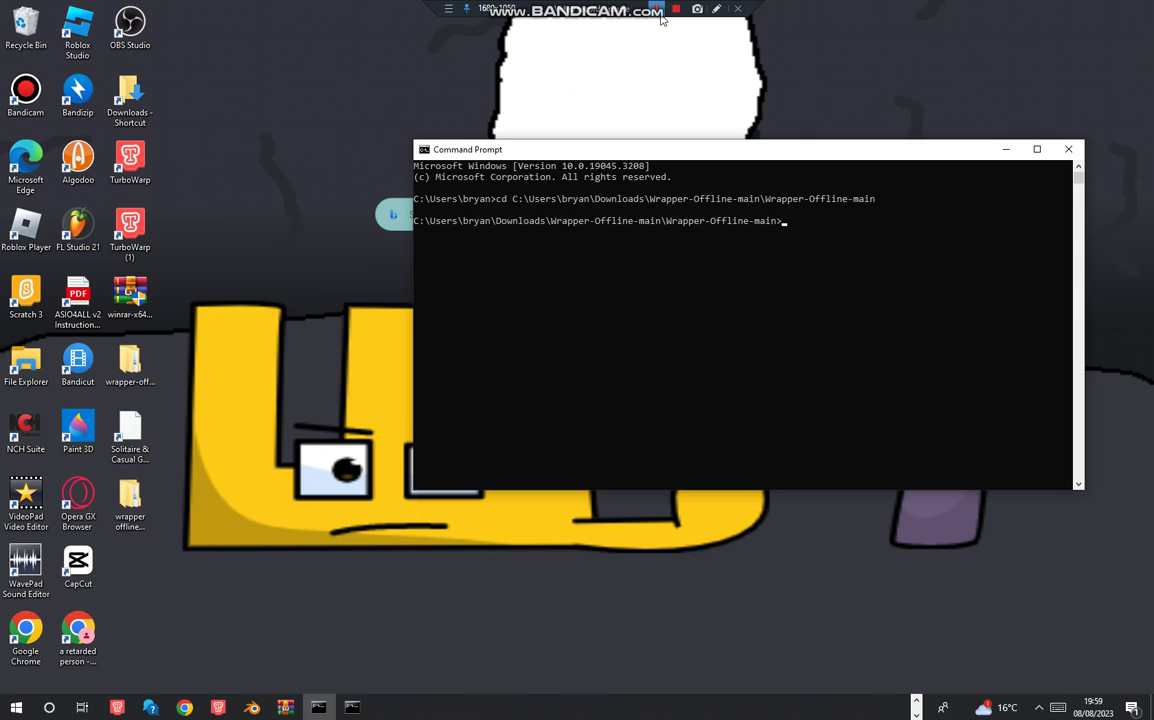
# Run npm install in the Wrapper-Offline-main folder
pyautogui.write('npm install')
pyautogui.click(840, 221)
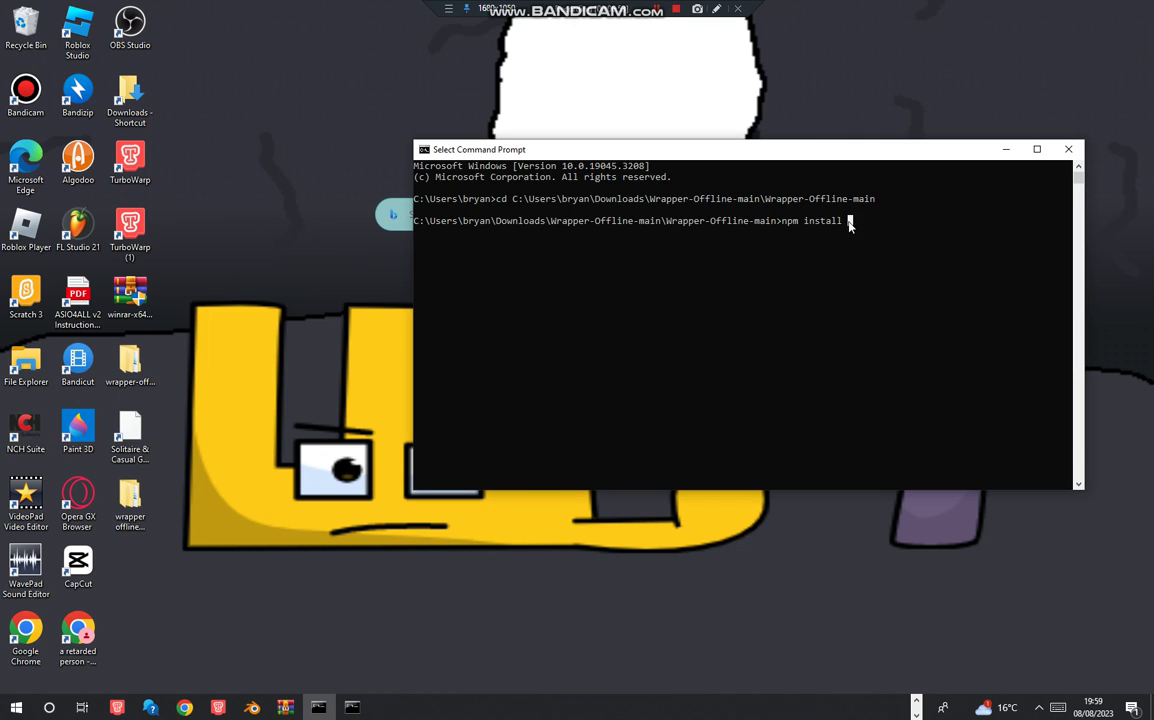
pyautogui.press('Return')
pyautogui.click(421, 233)
pyautogui.rightClick(419, 244)
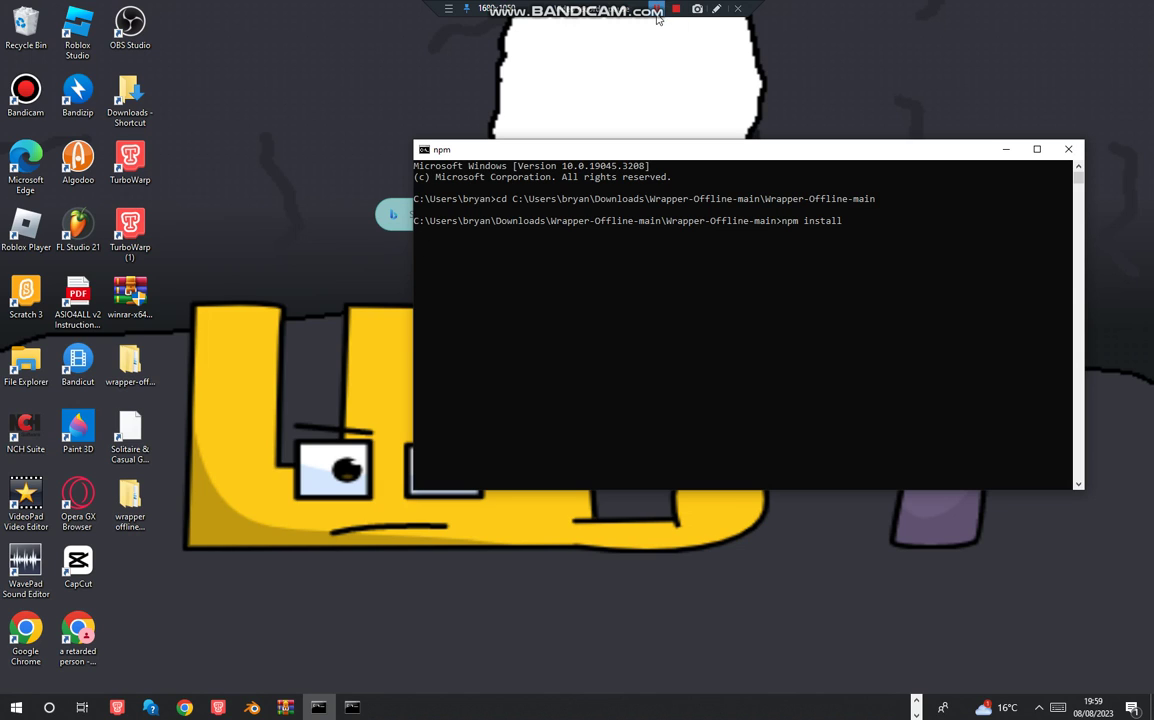